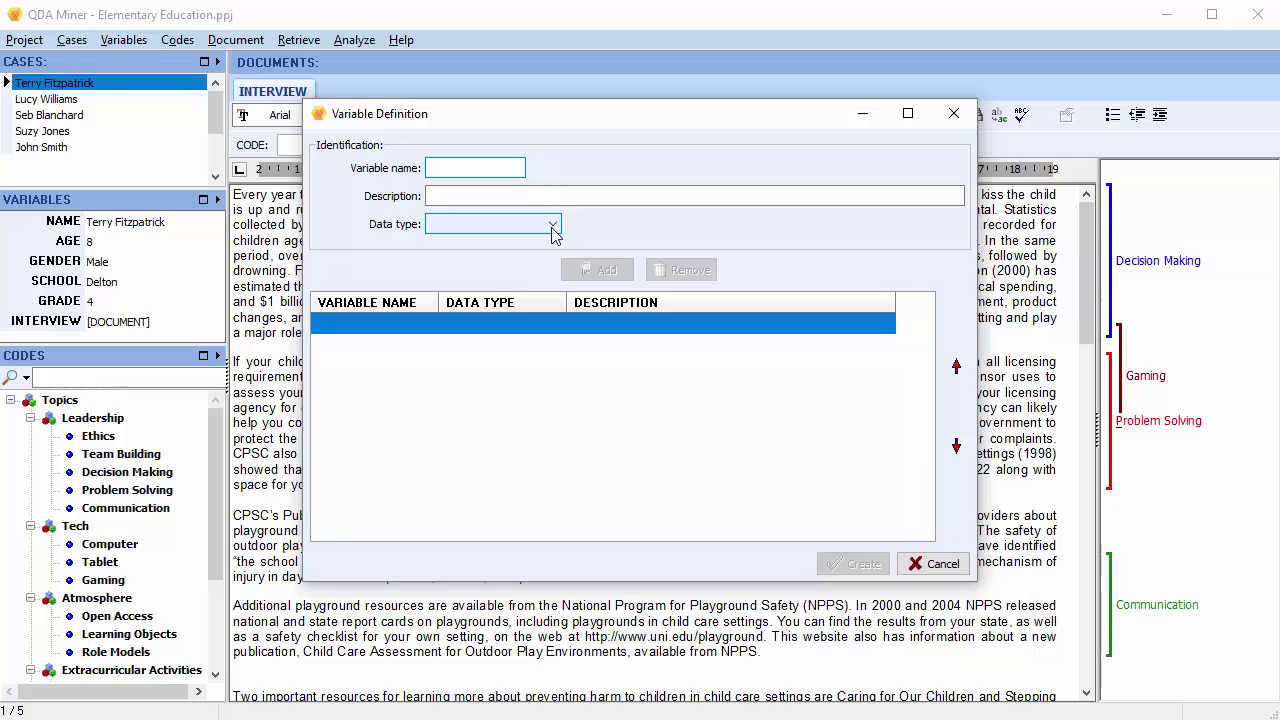
Step: Pick Nominal/Ordinal from the new variable's Data type list
click(553, 225)
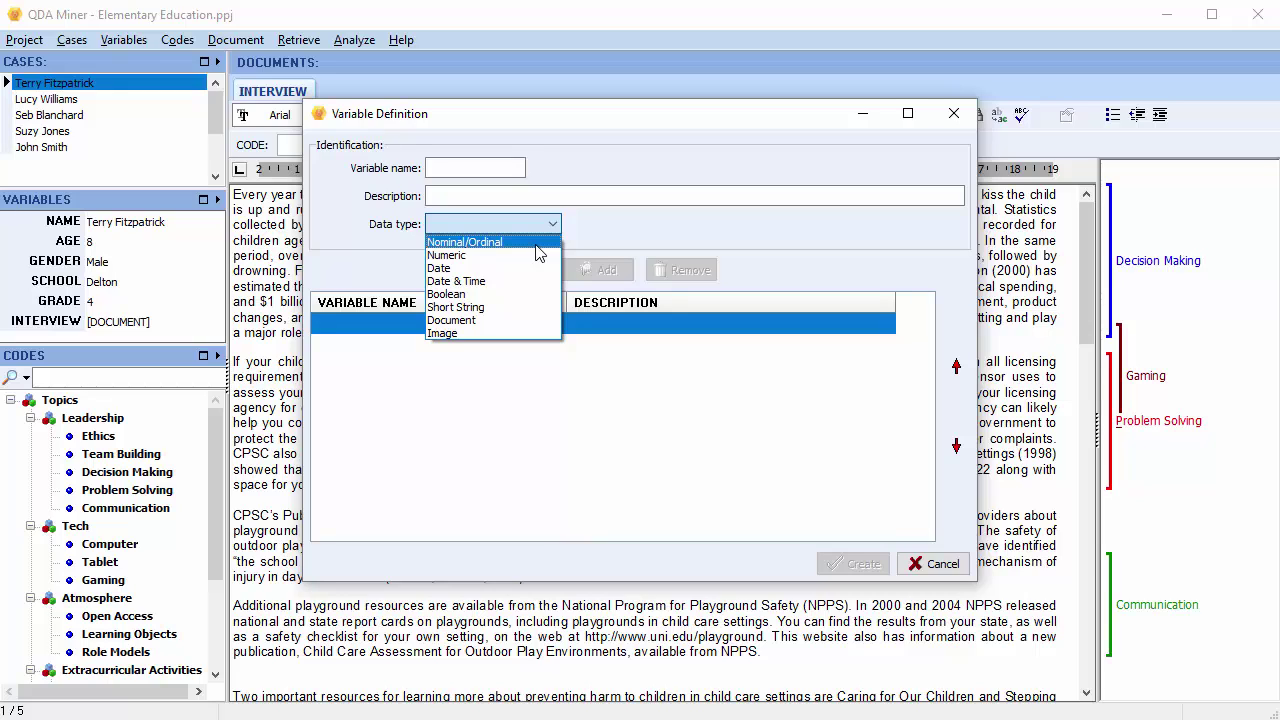
click(536, 245)
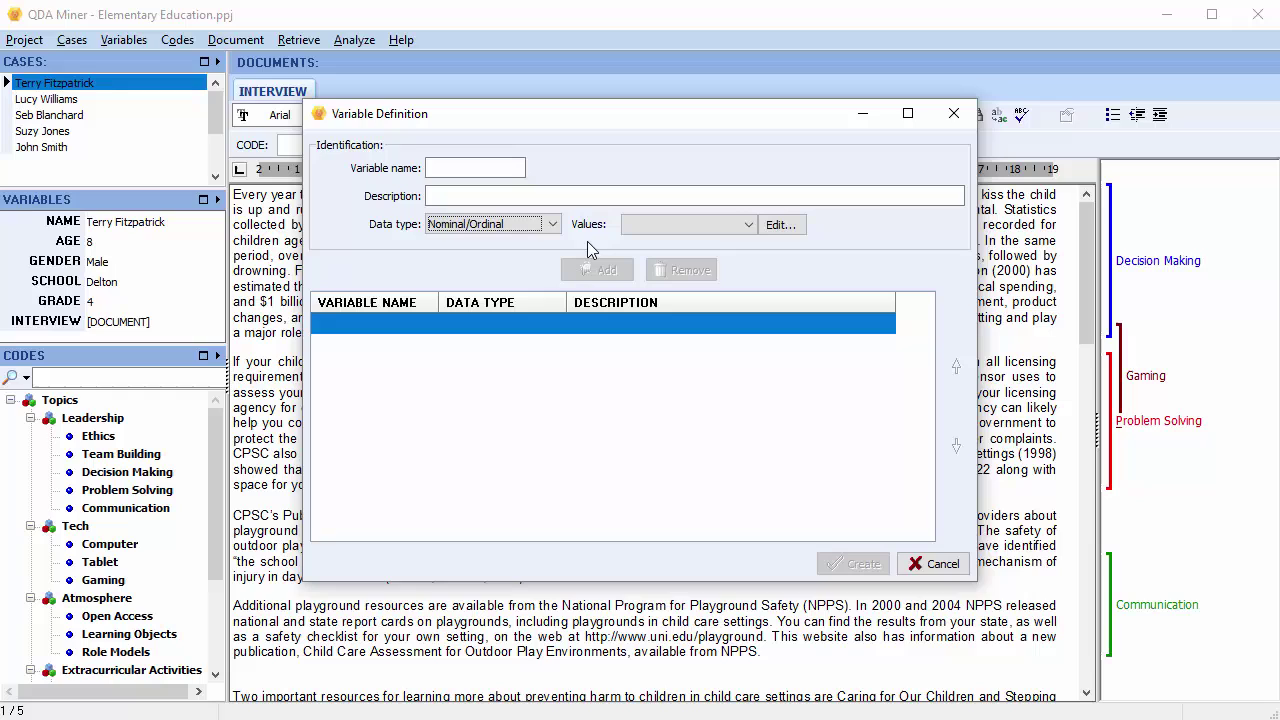
Step: Enter Male and Female as the variable's category values in the Value editor
click(778, 225)
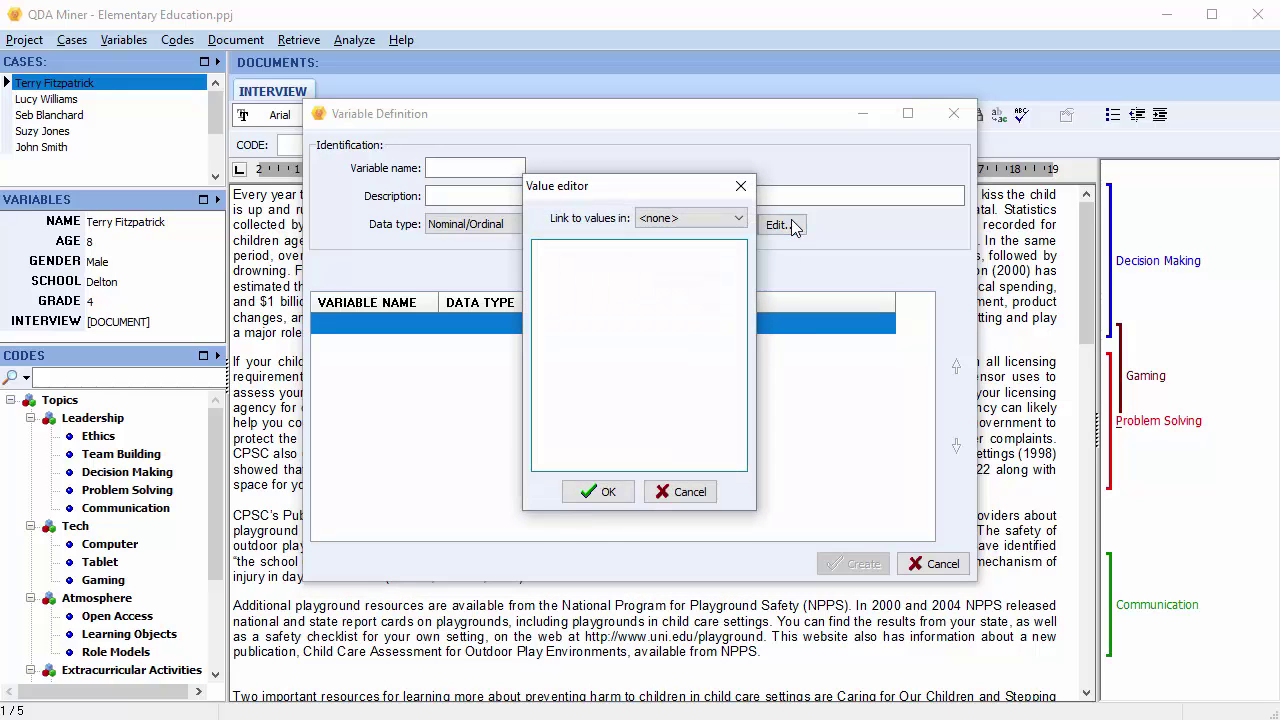
click(628, 255)
text(Male )
text(Female)
click(609, 492)
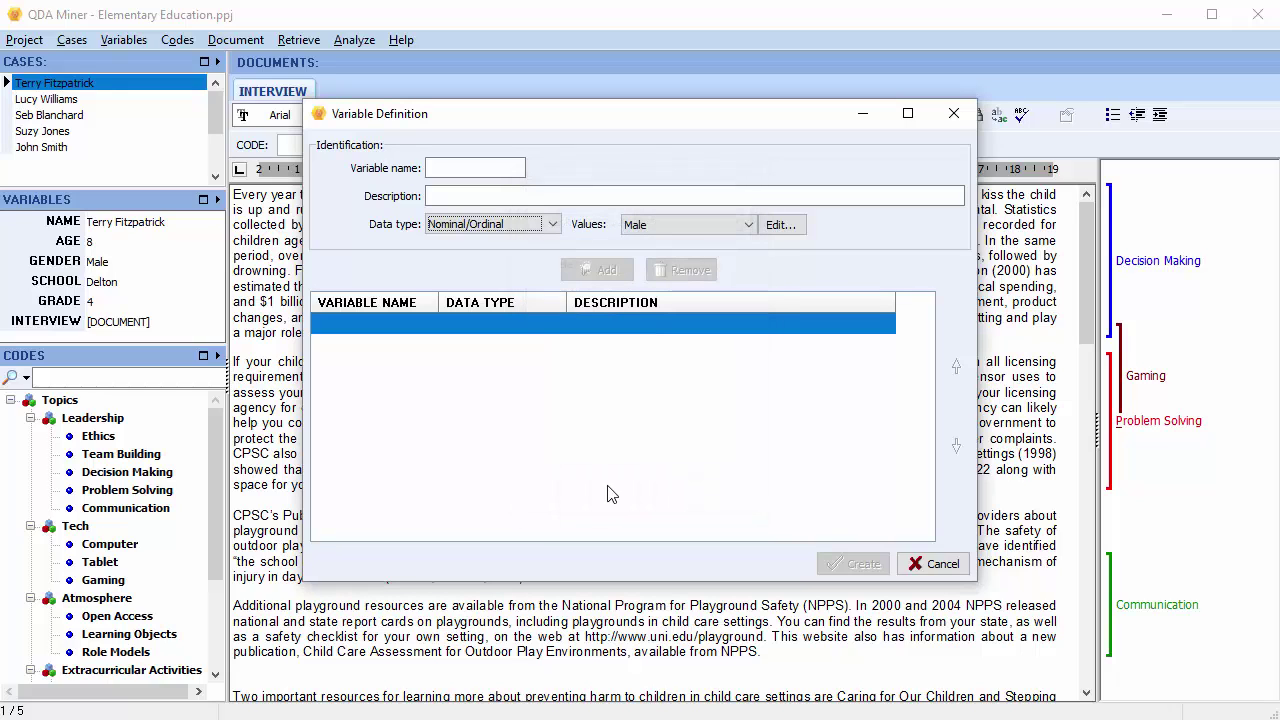
Step: Switch the variable to Numeric, floating point, with the decimals brought down from 2 to 1
click(555, 226)
click(535, 254)
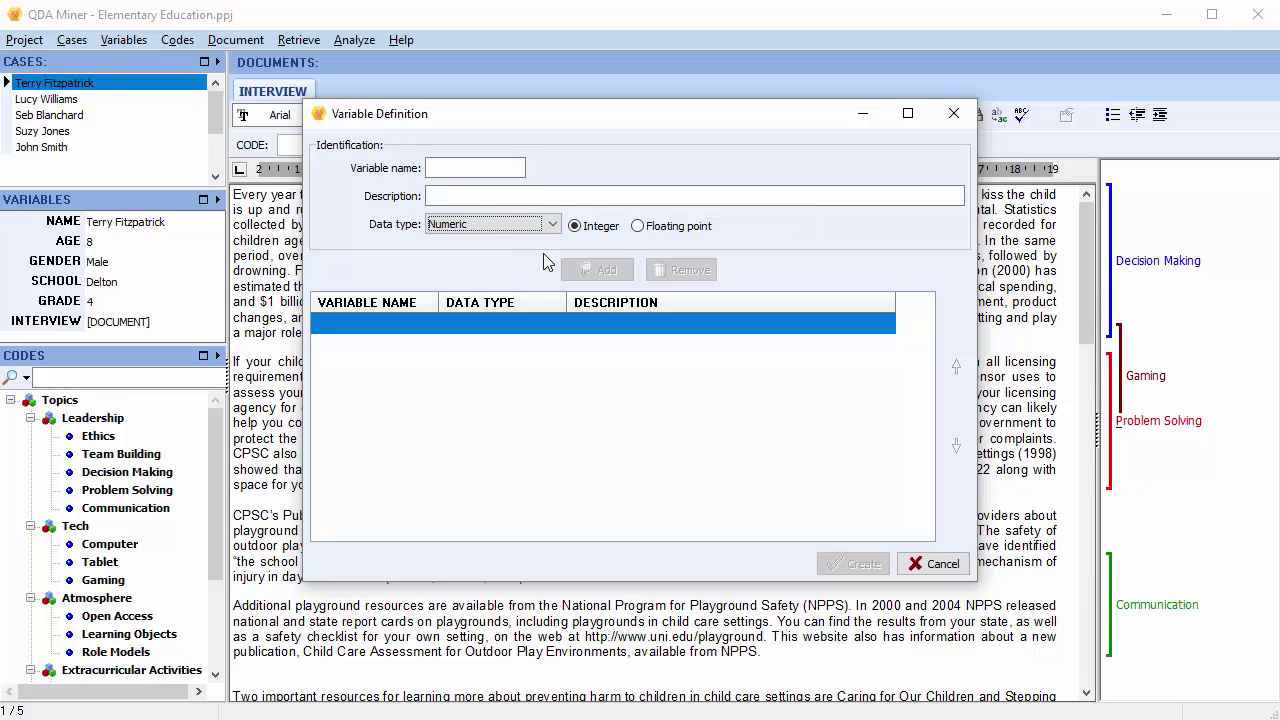
click(637, 226)
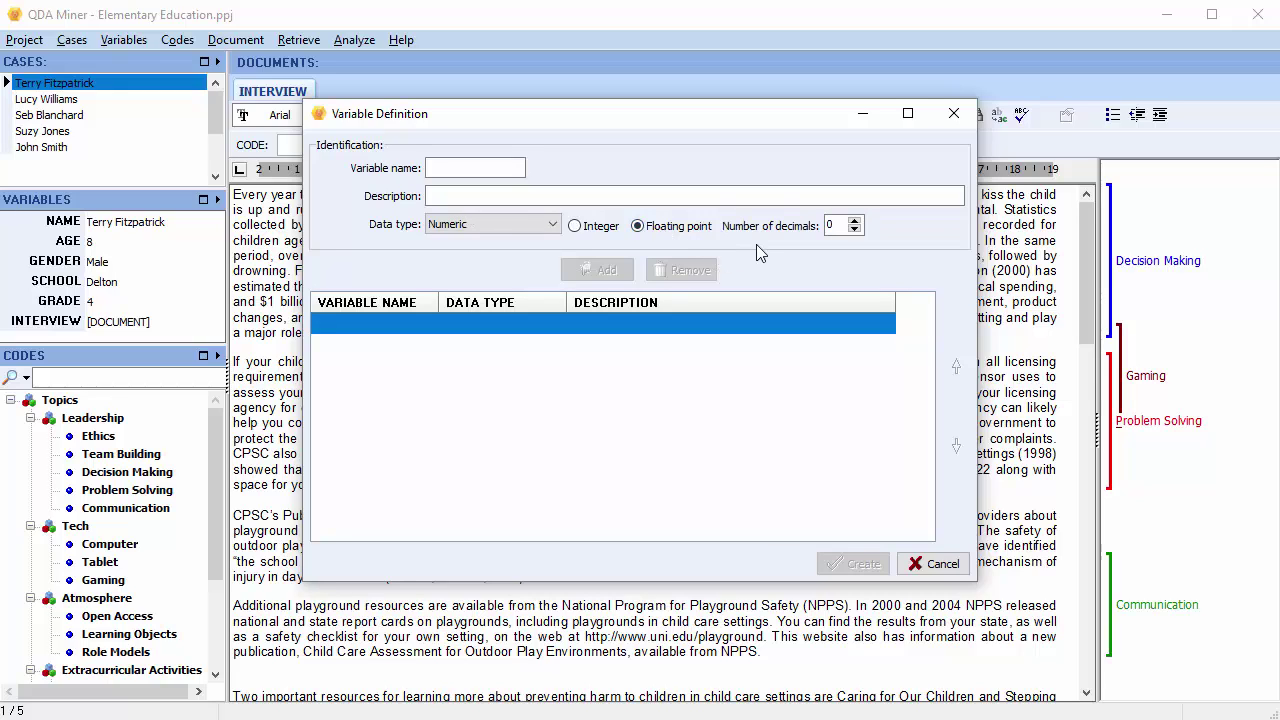
double_click(835, 226)
text(2)
click(855, 229)
Step: Cycle the data type through Date and Date & Time, ending on Boolean
click(553, 224)
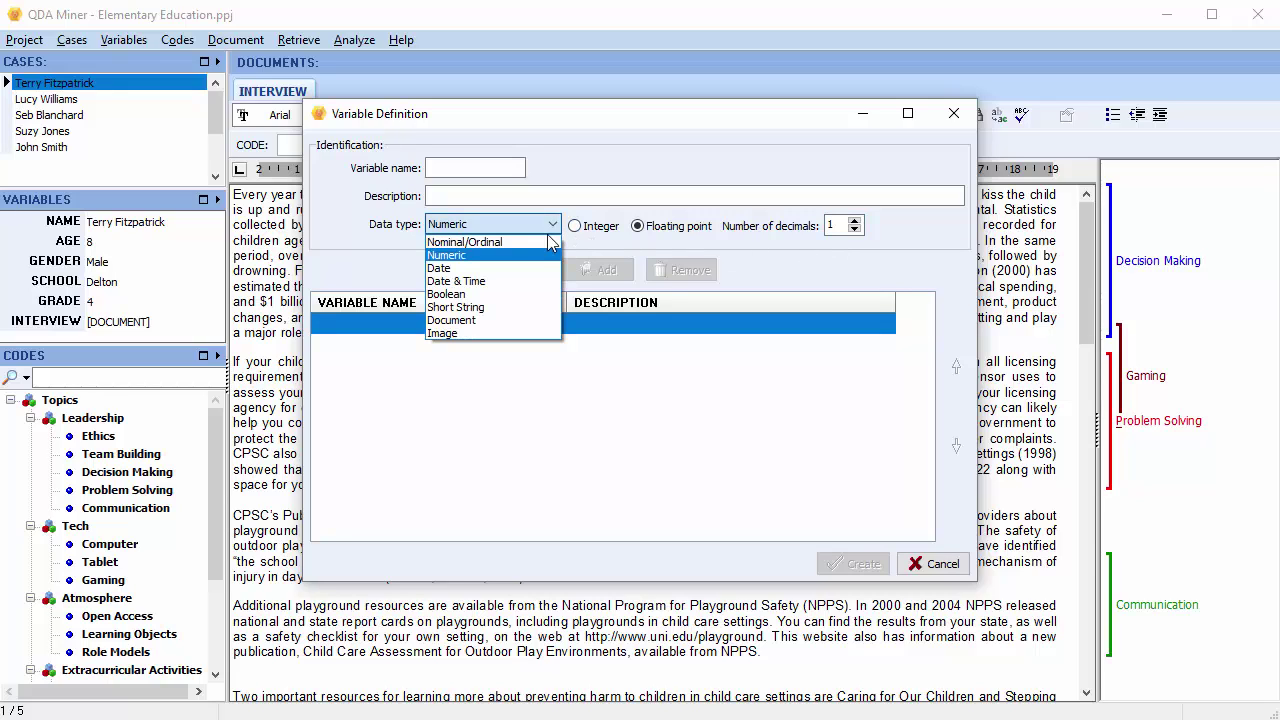
click(531, 268)
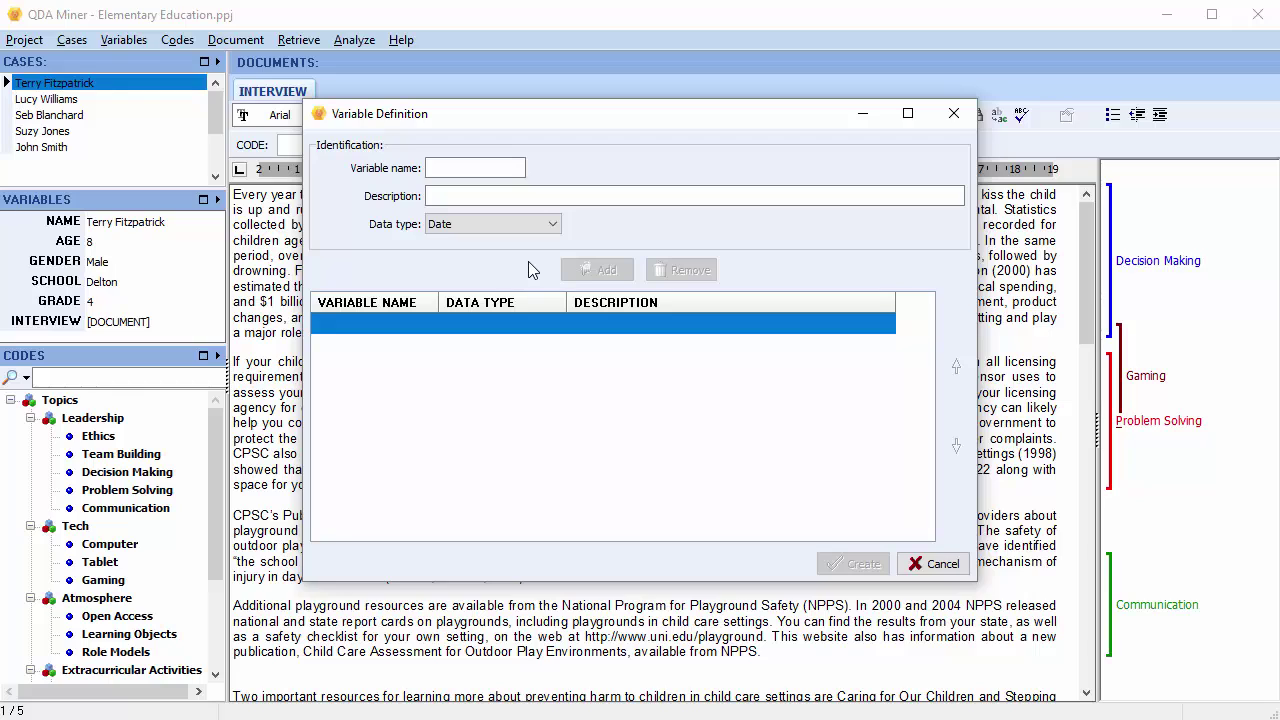
click(550, 225)
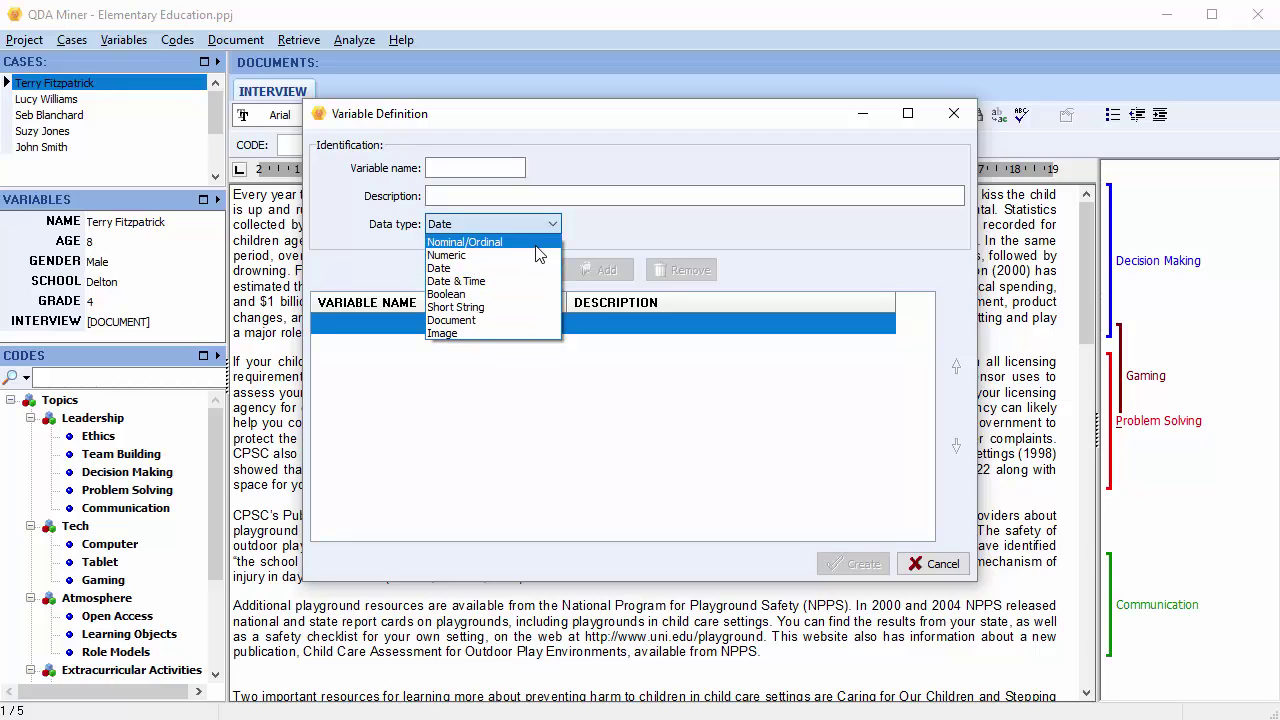
click(522, 281)
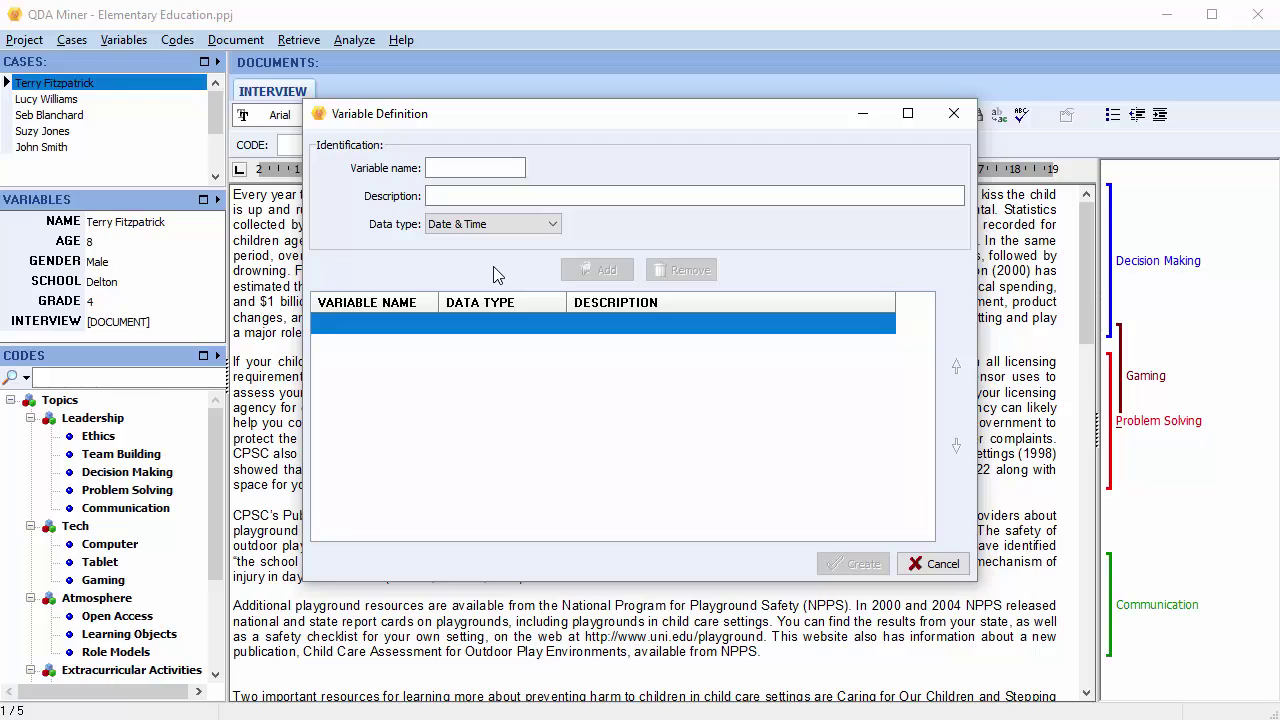
click(548, 226)
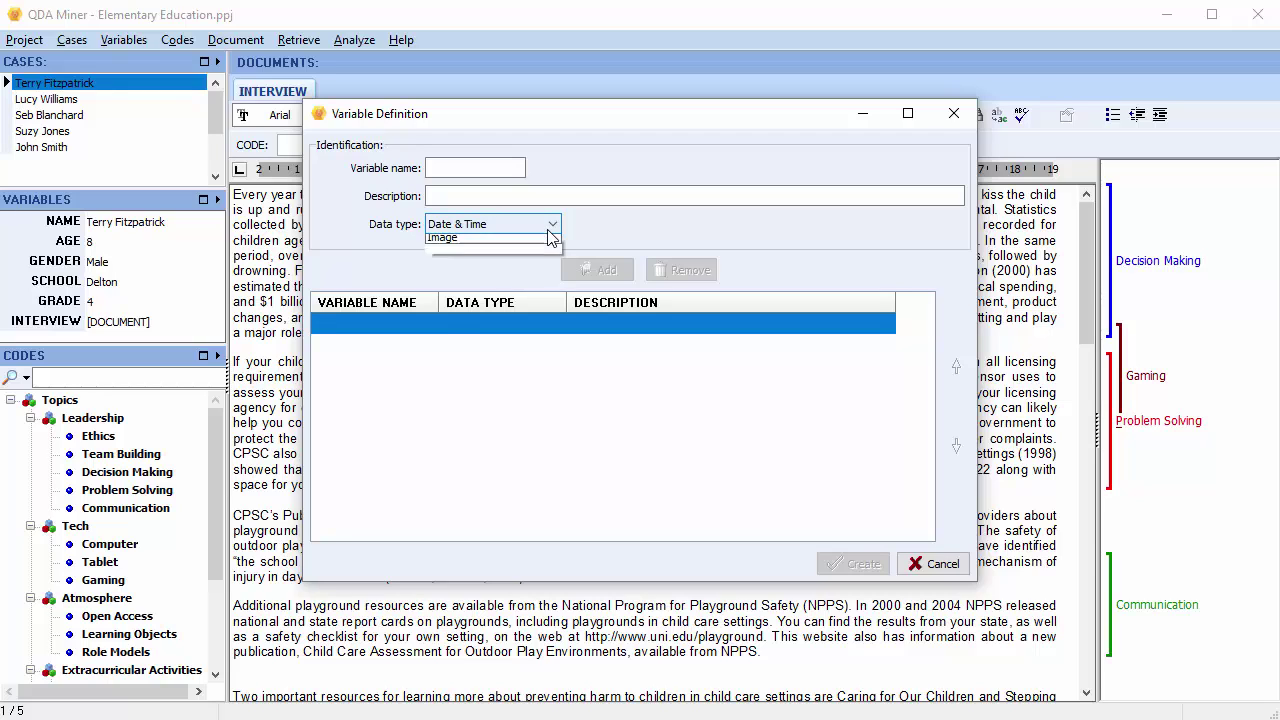
click(510, 294)
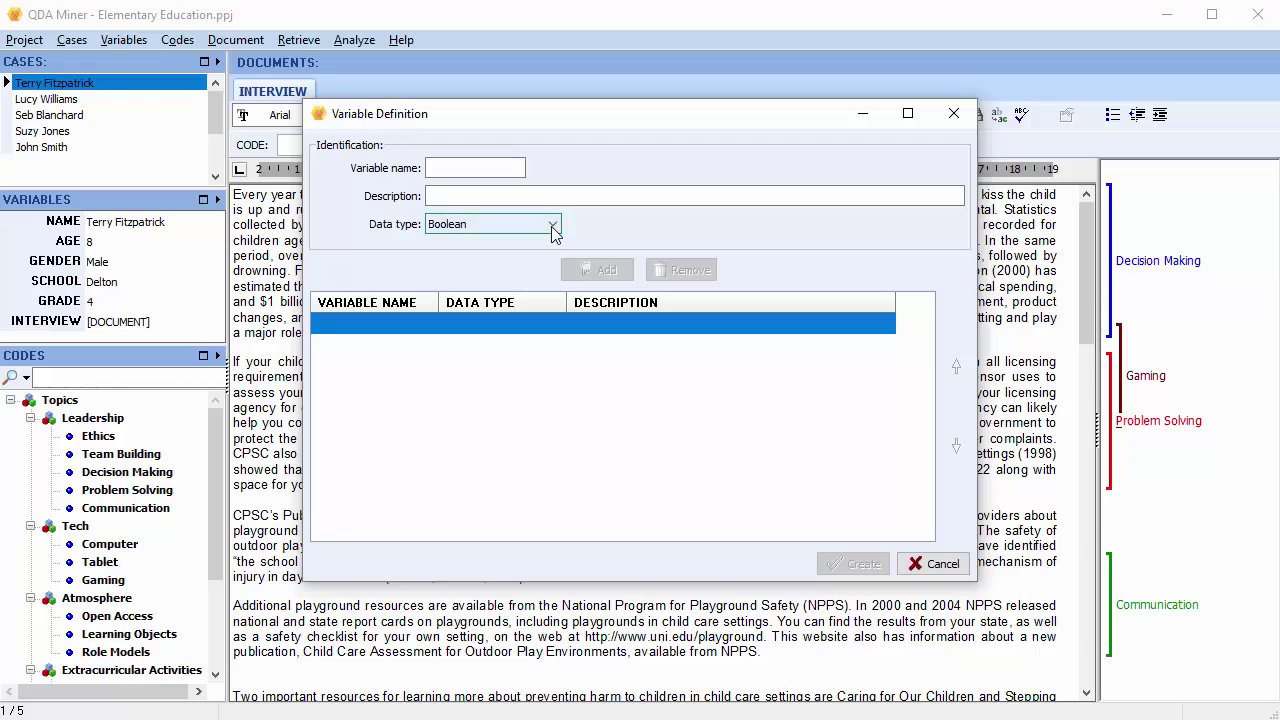
Step: Make the variable a Short String with length 26 (typed 25, stepped up one)
click(552, 227)
click(519, 307)
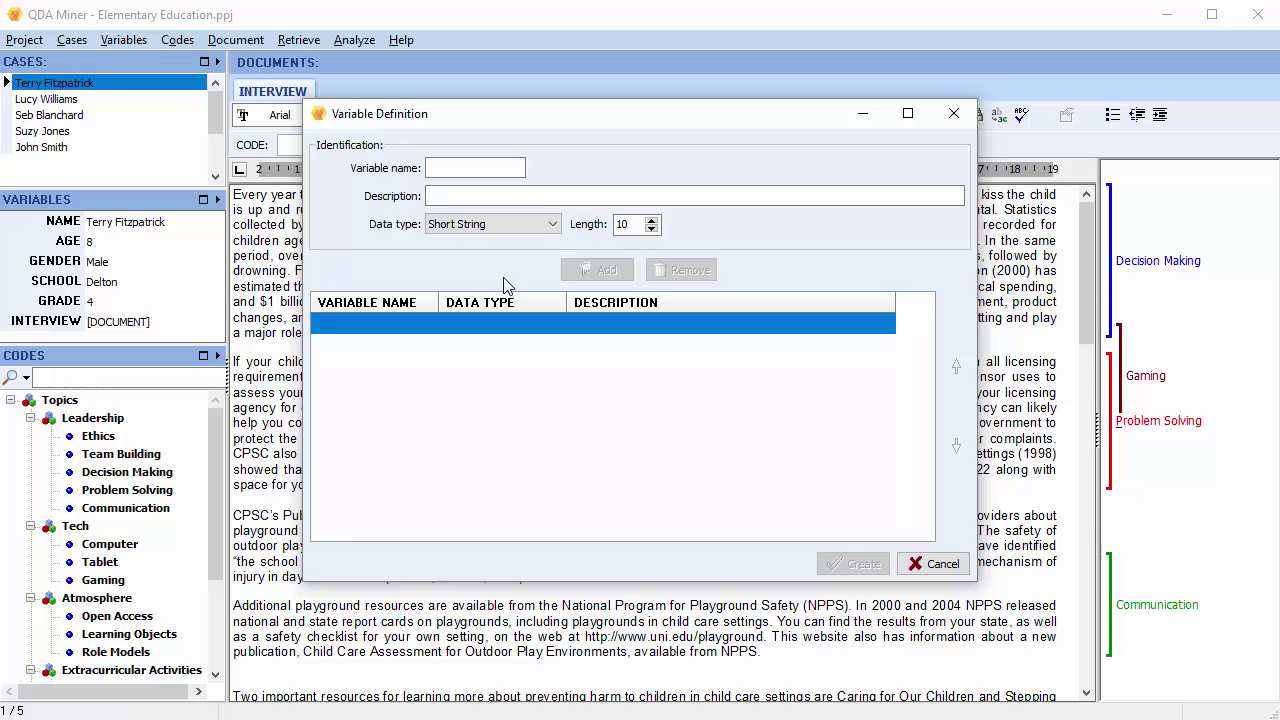
double_click(618, 224)
text(25)
click(651, 220)
click(549, 226)
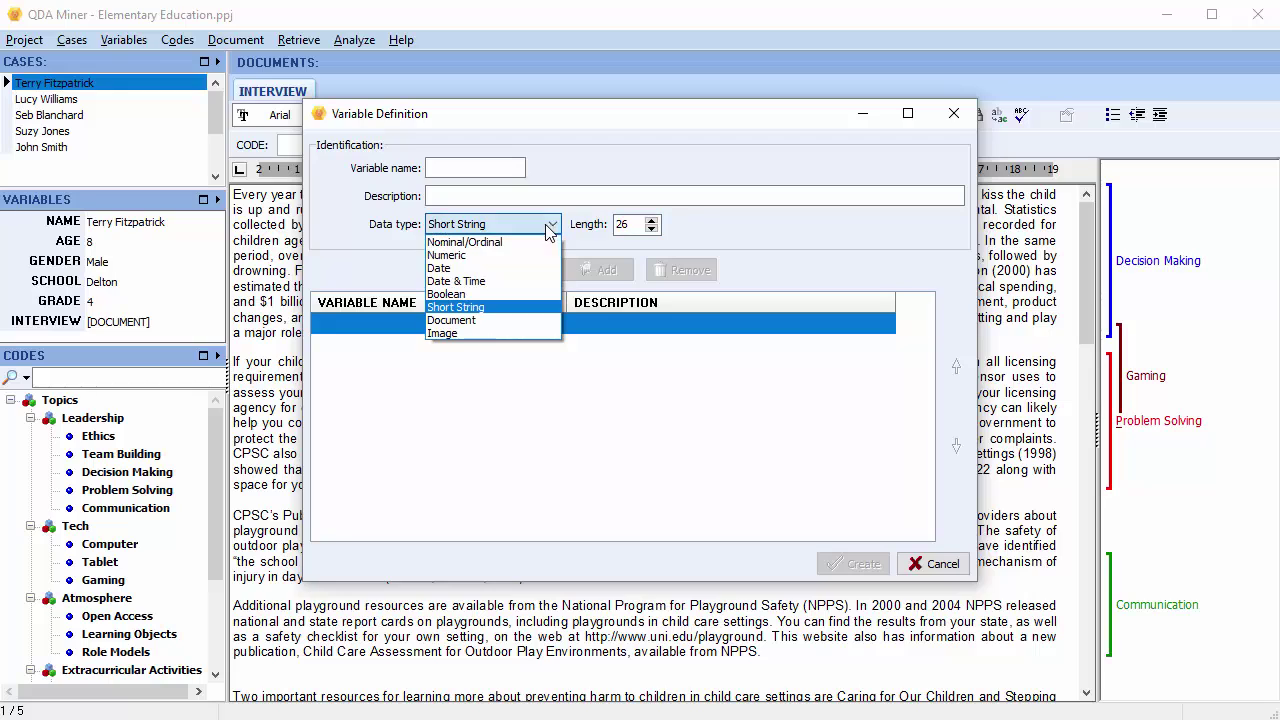
Step: Set the data type to Document, then change it to Image
click(513, 320)
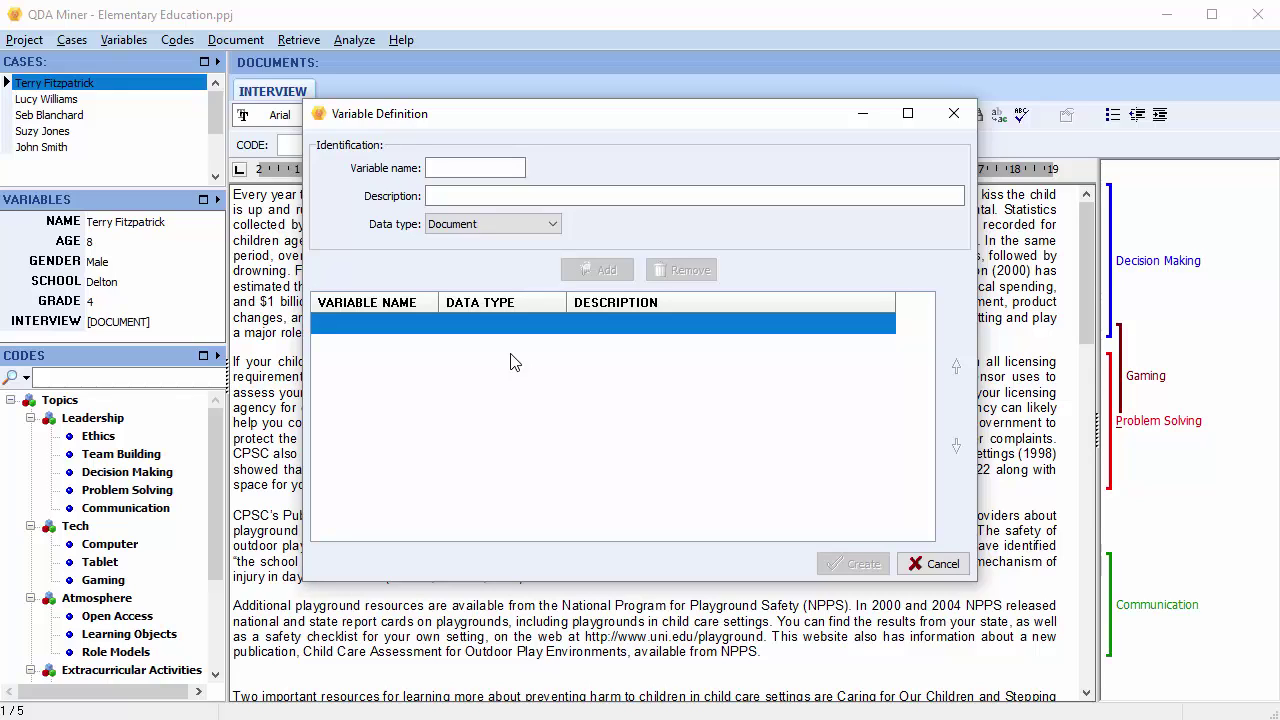
click(550, 224)
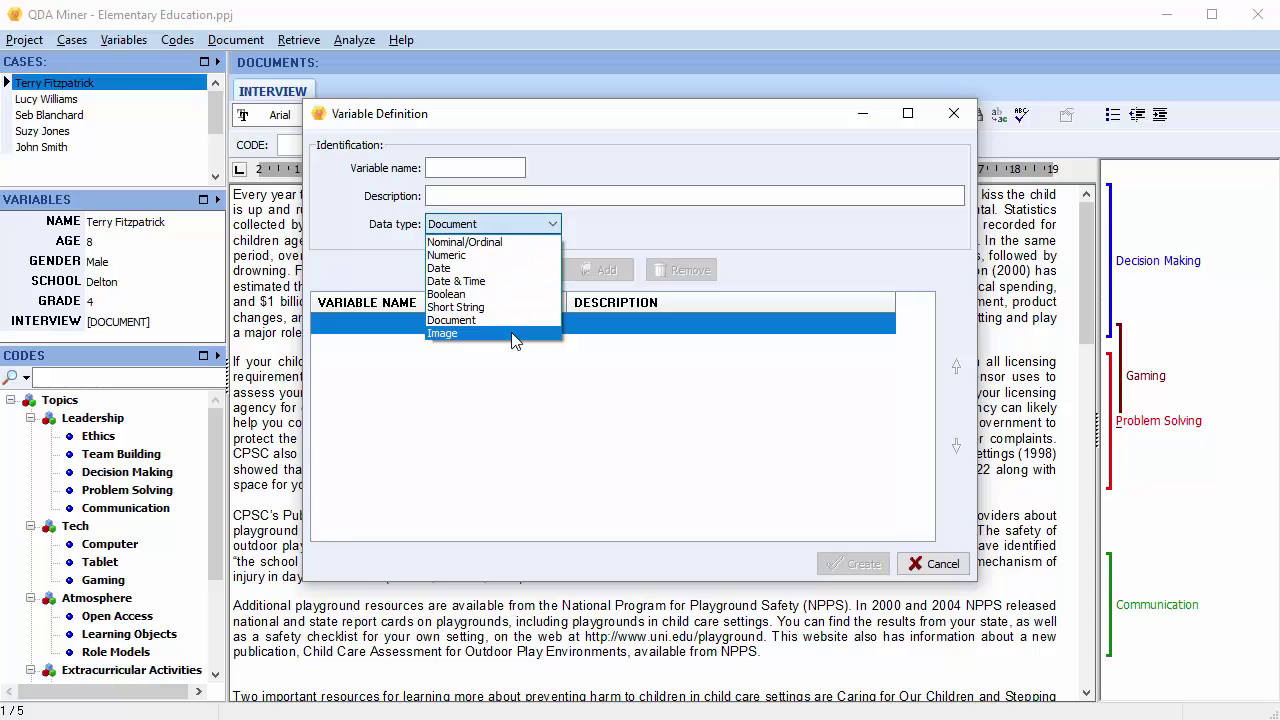
click(513, 334)
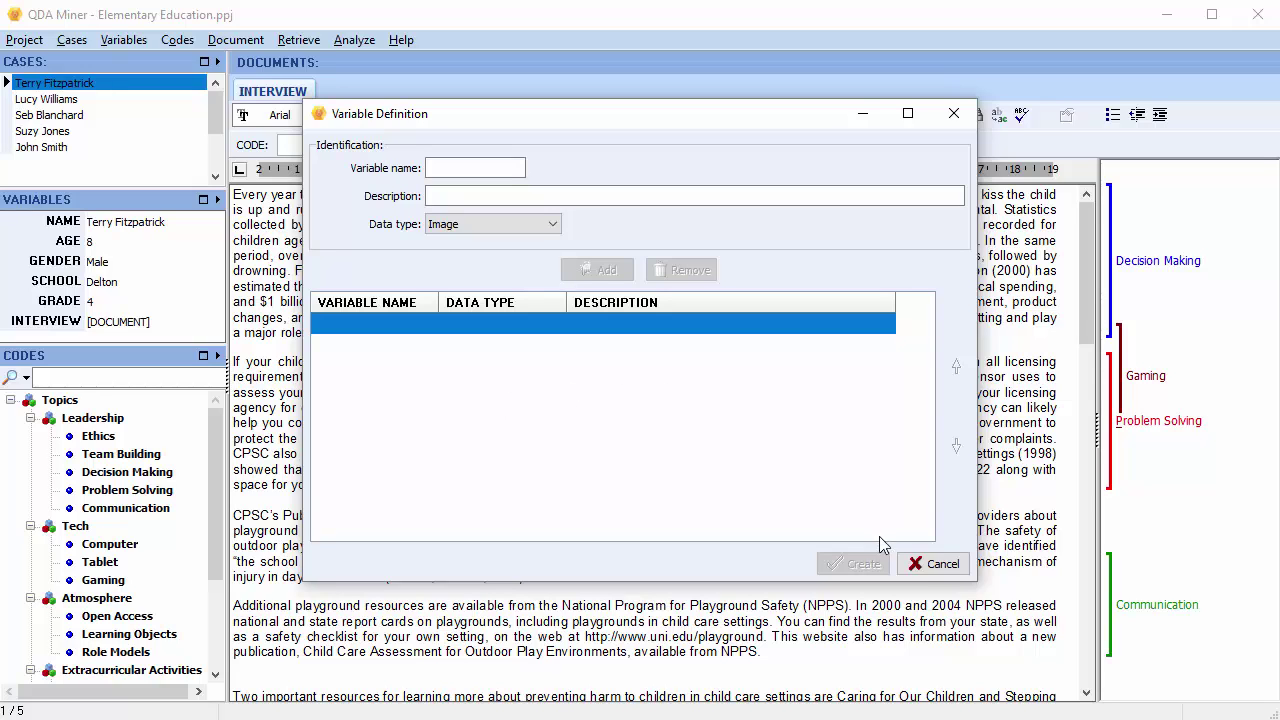
Step: Cancel the new variable and bring up GRADE's Transform GRADE menu in the Variables panel
click(928, 565)
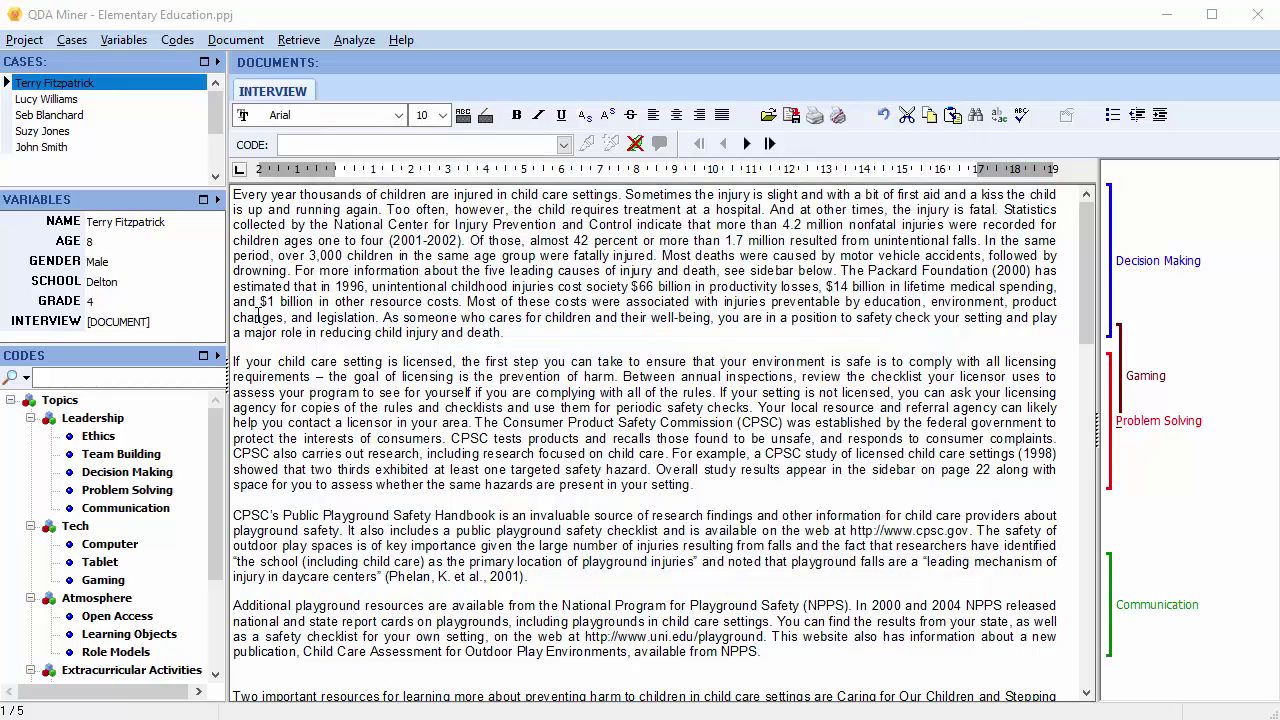
click(168, 300)
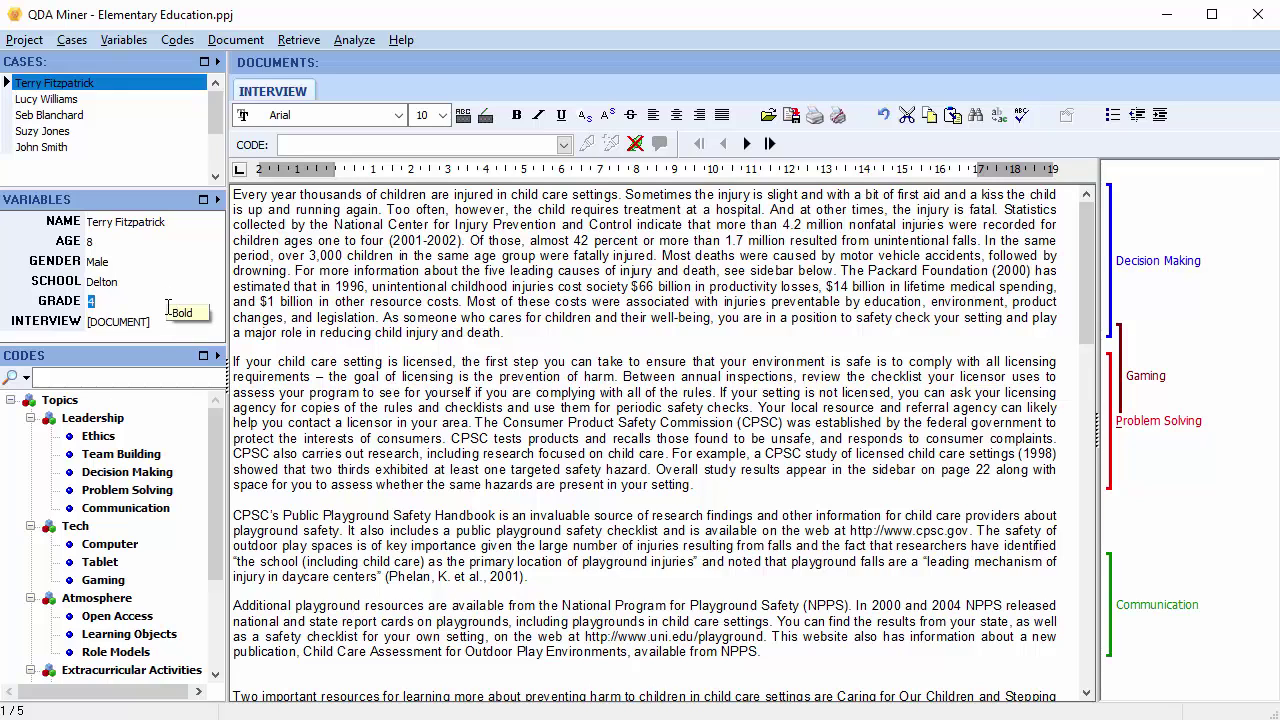
right_click(168, 307)
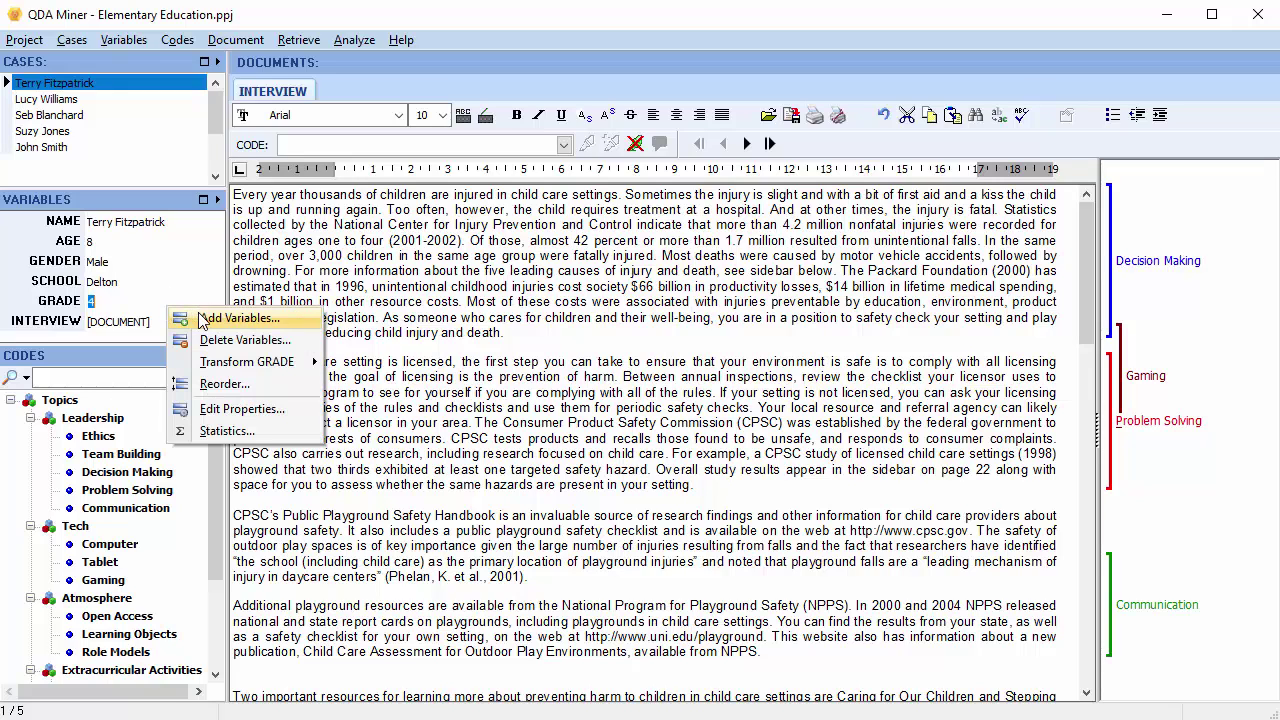
mouse_move(214, 364)
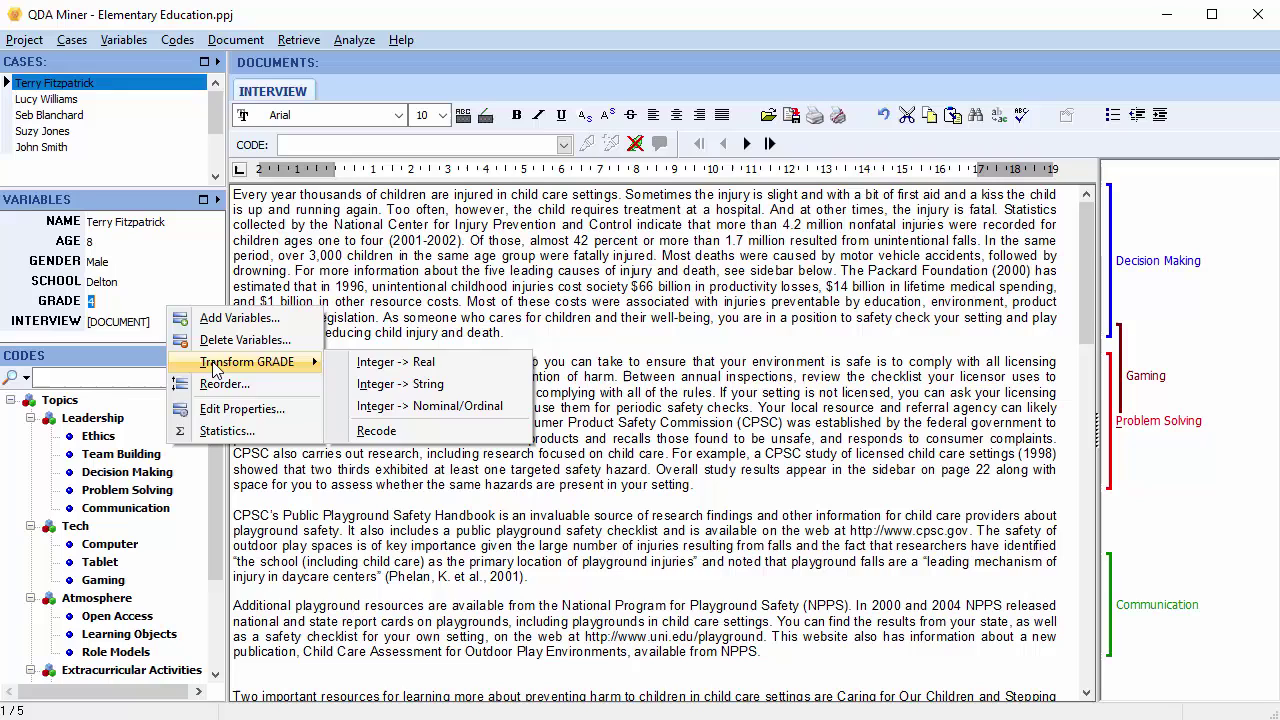
Step: Apply Integer -> Real to GRADE, storing the result in a new variable YEARS
click(347, 371)
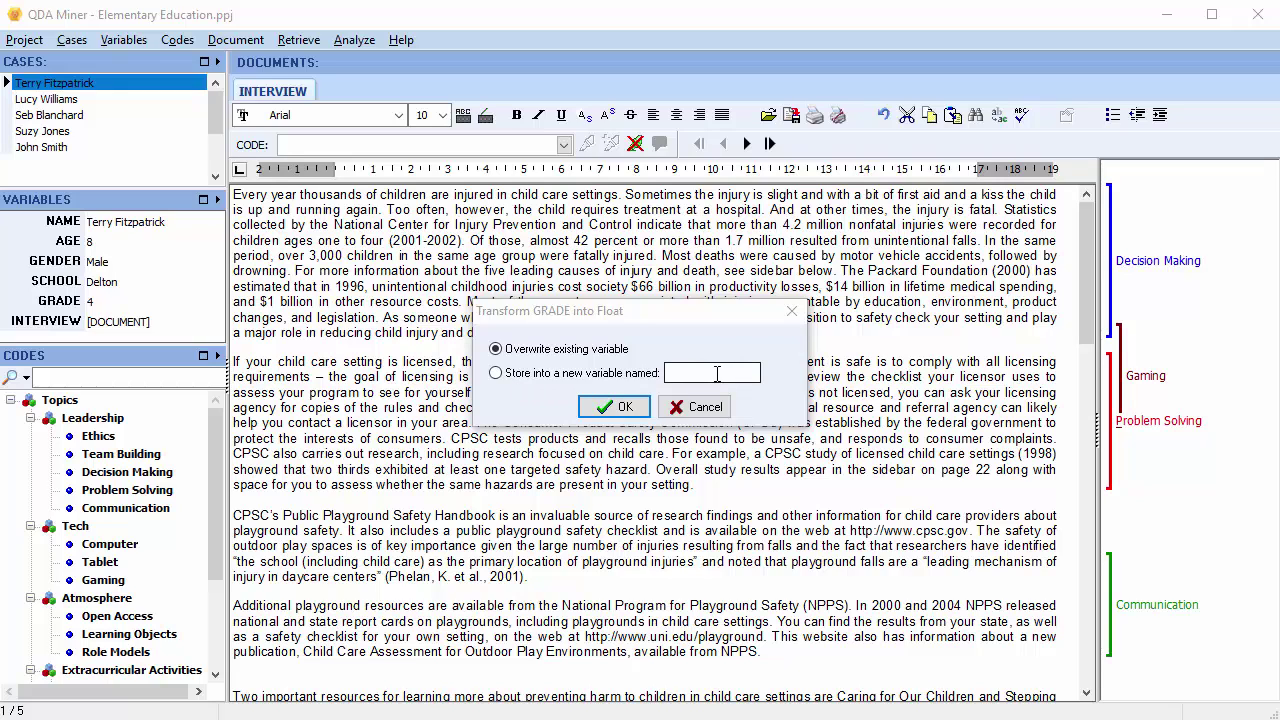
click(495, 374)
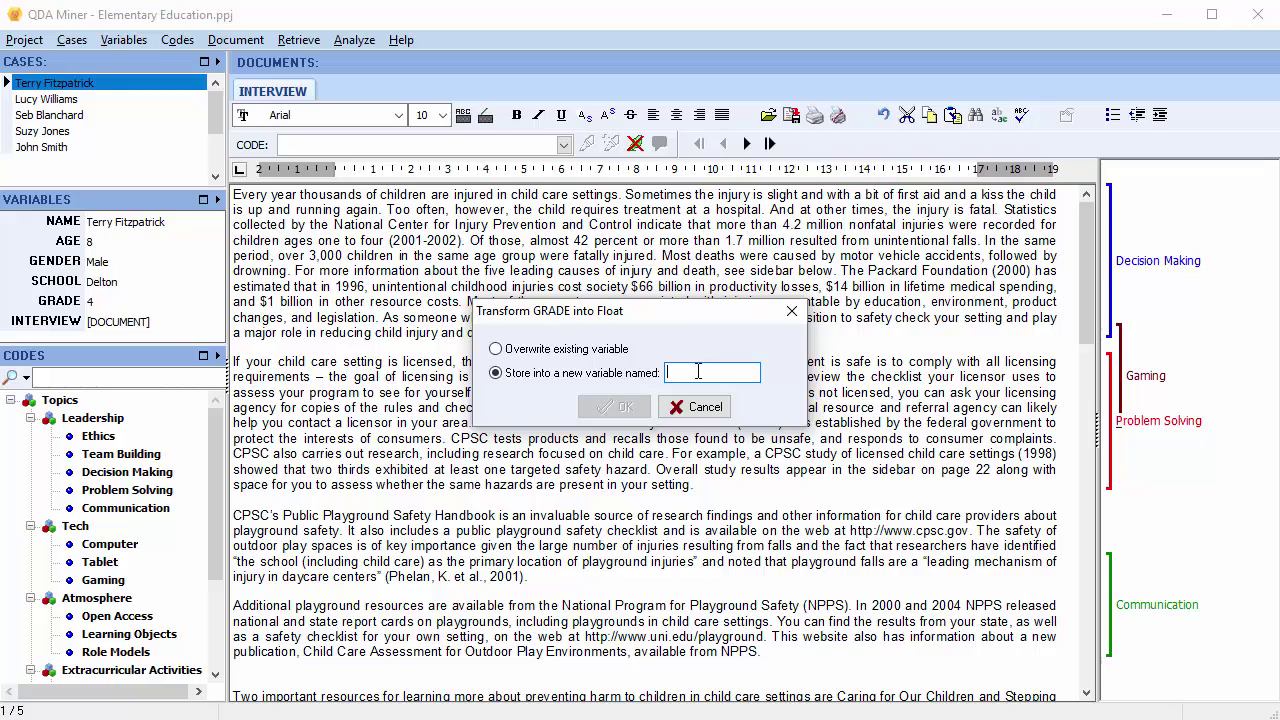
text(YEARS)
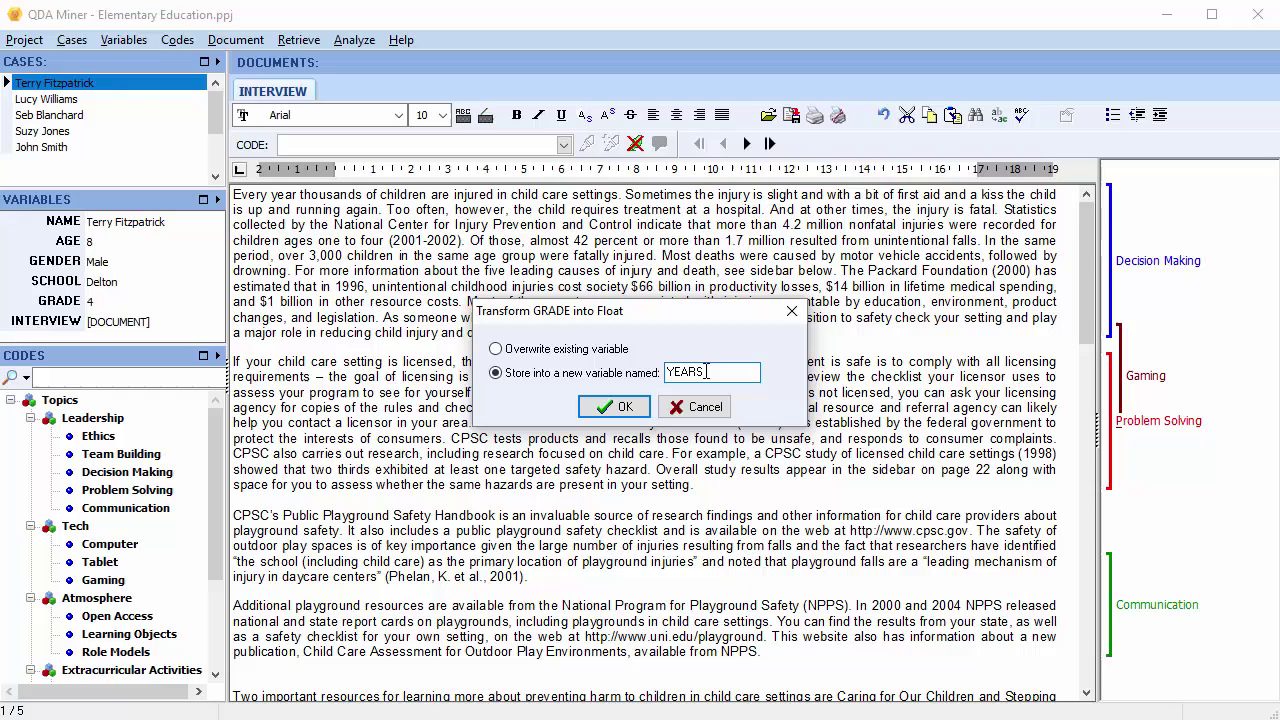
click(624, 409)
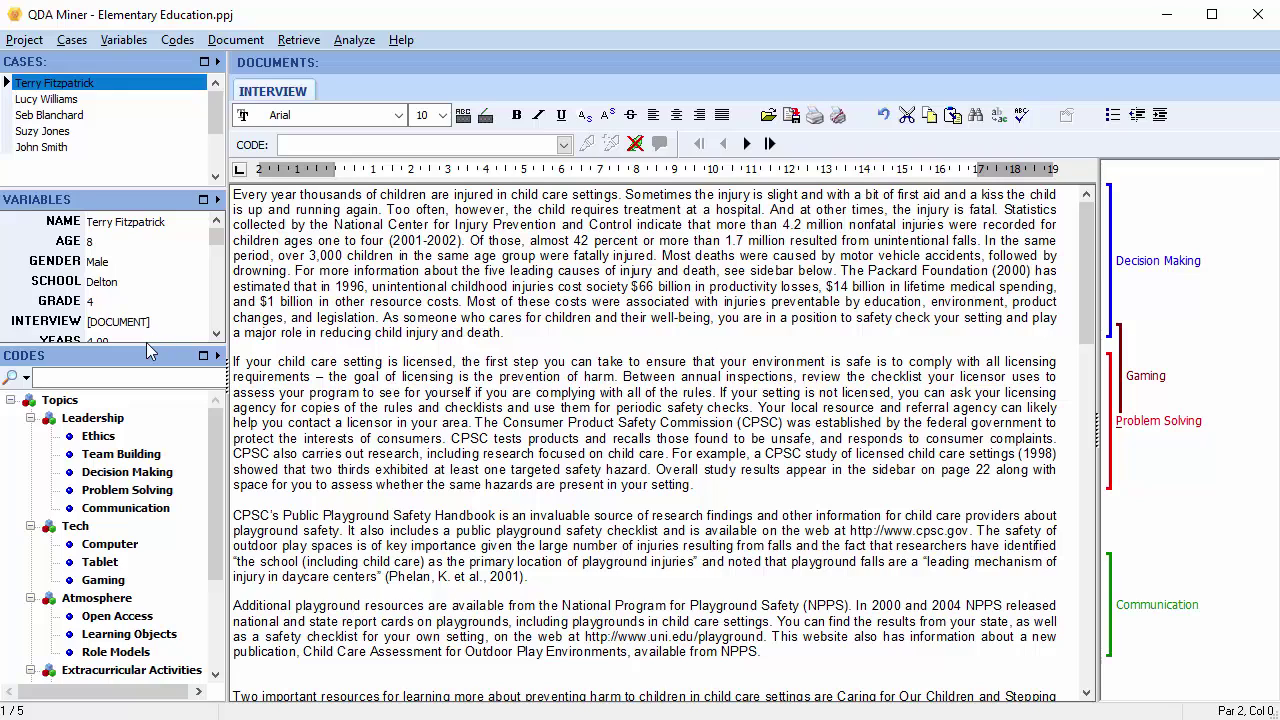
Step: Drag the Variables/Codes splitter down until YEARS with value 4.00 shows
drag(123, 343, 110, 367)
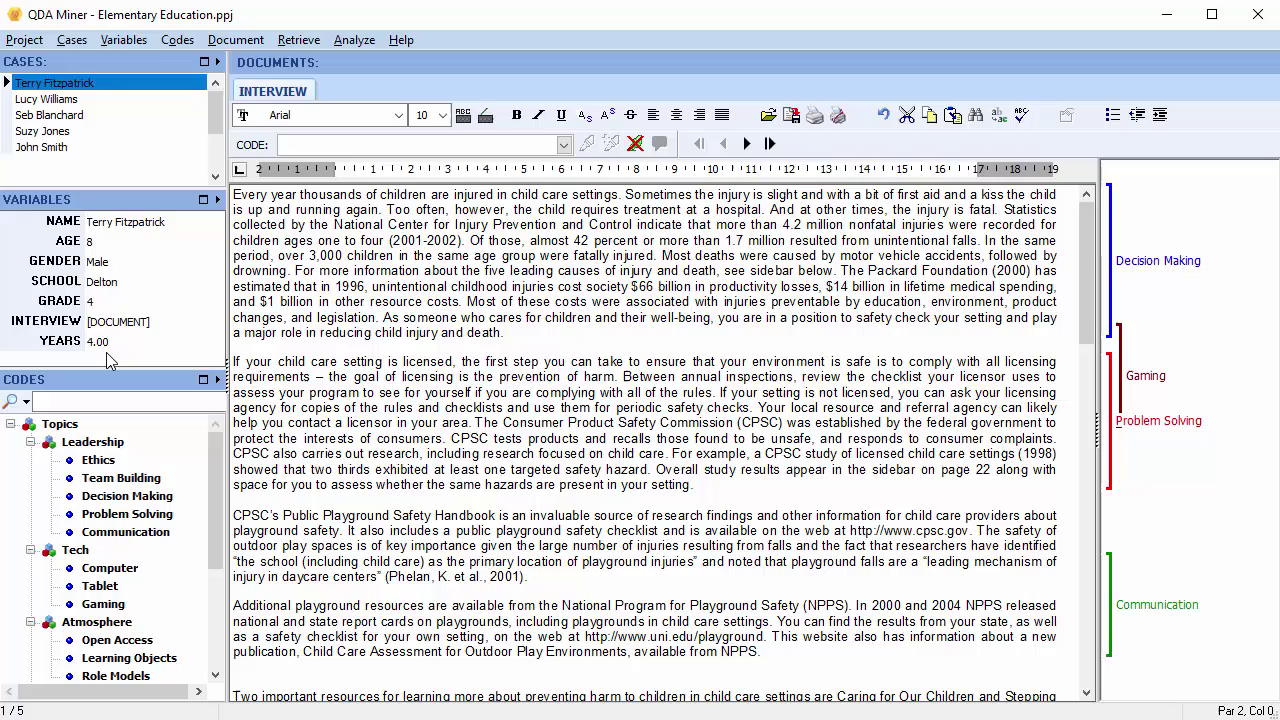